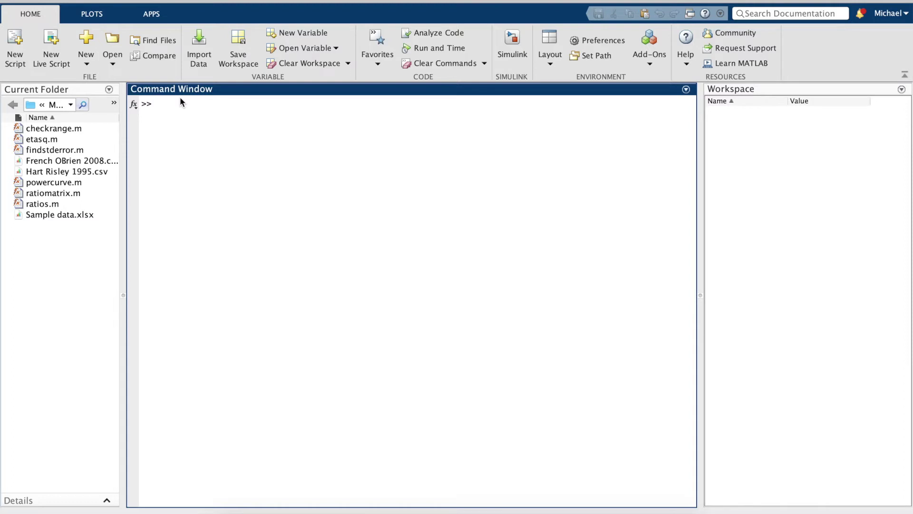
Load 'French OBrien 2008' as table data, store anwr_1 as x and enwr_1 as y, and enter ratios(x).
{"action": "type", "text": "data = readtable('French OBrien 2008');"}
{"action": "key", "text": "Return"}
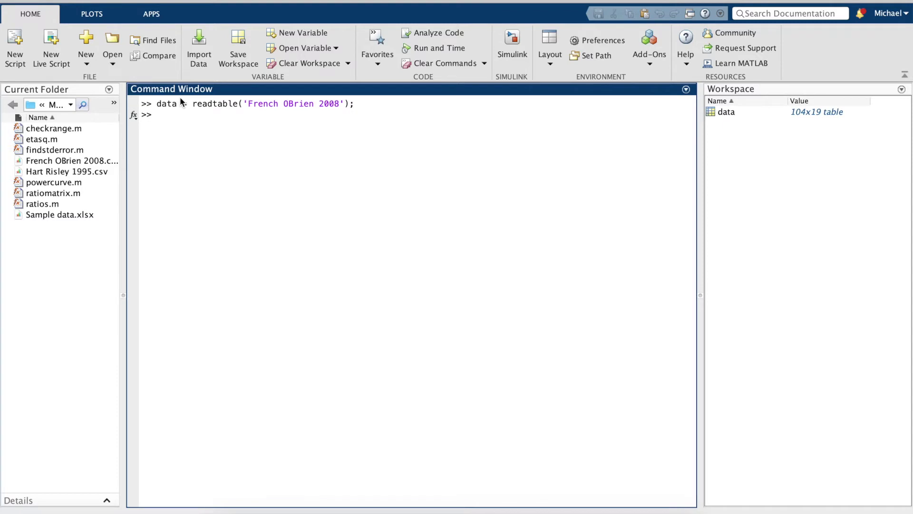
{"action": "type", "text": "x = data.anwr_1;"}
{"action": "key", "text": "Return"}
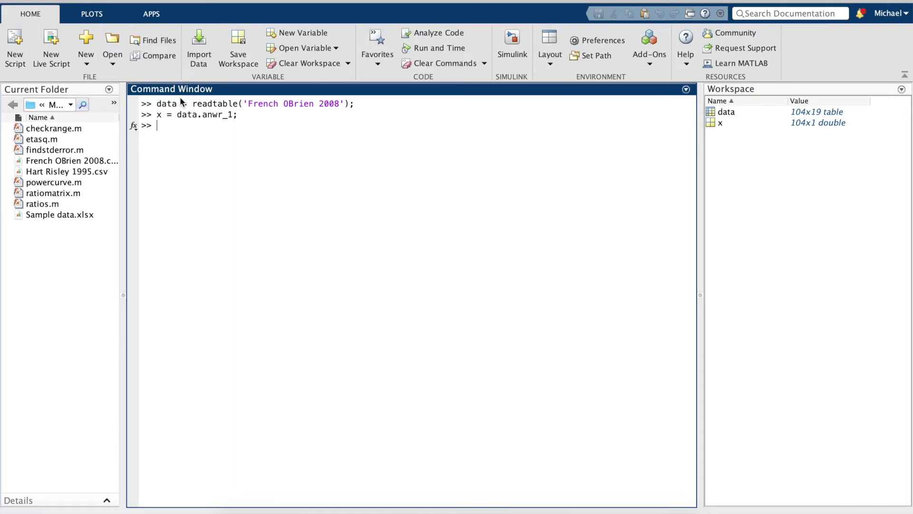
{"action": "type", "text": "y = data.enwr_1;"}
{"action": "key", "text": "Return"}
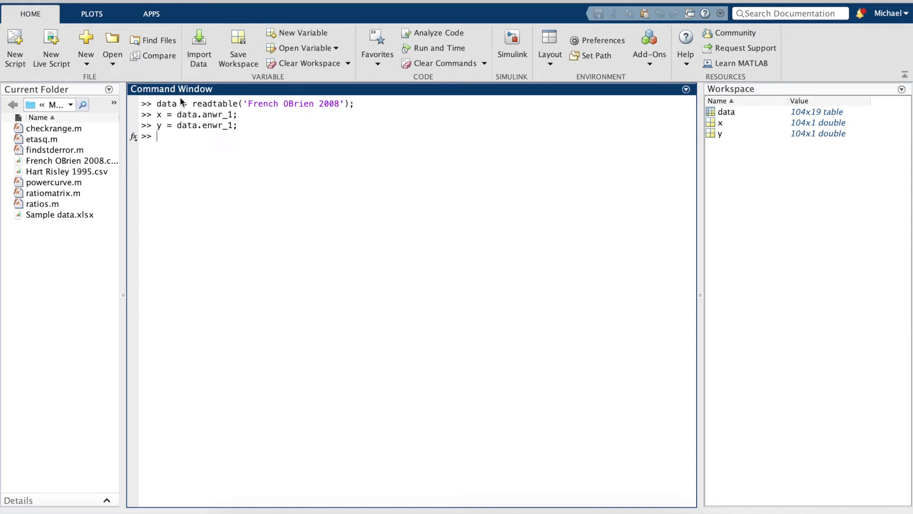
{"action": "type", "text": "ratios"}
{"action": "type", "text": "(x)"}
Compute the ratios for x (1.2003) and y (0.2258).
{"action": "key", "text": "Return"}
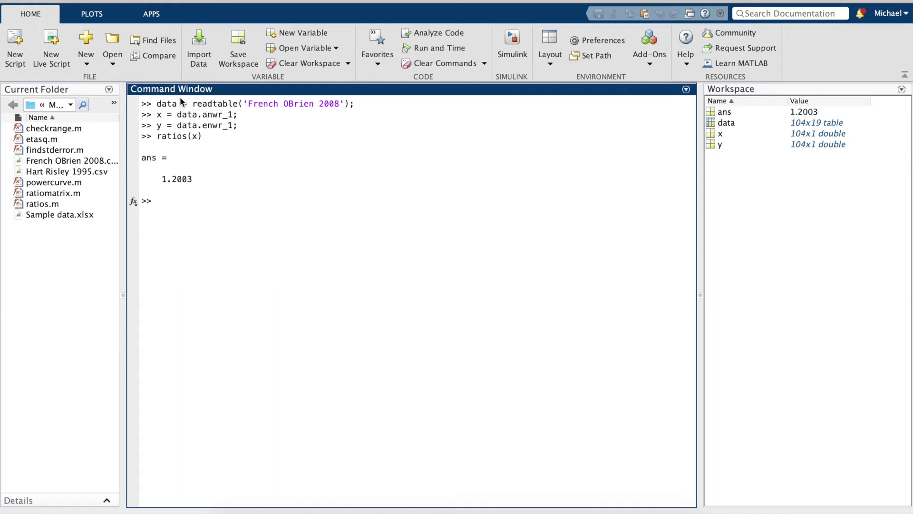
{"action": "type", "text": "ratios(y)"}
{"action": "key", "text": "Return"}
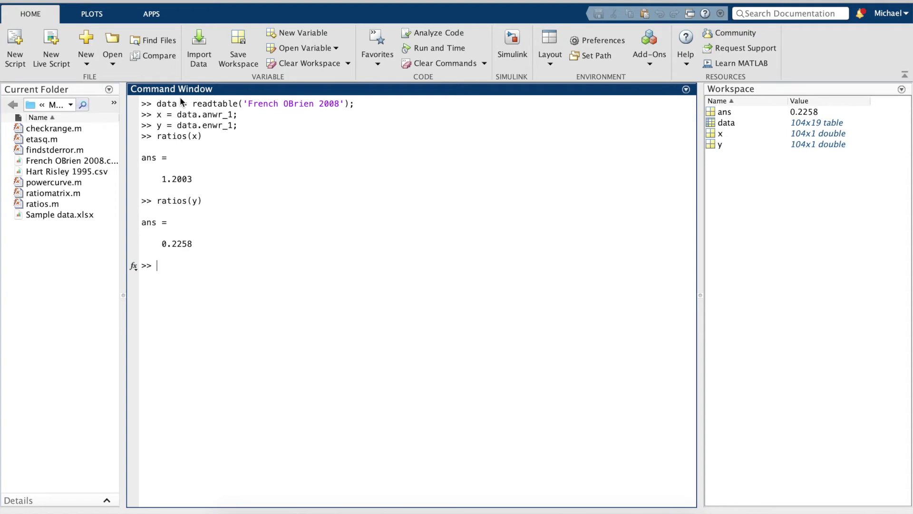
Clear the Command Window with clc and begin a sampsizepwr call.
{"action": "type", "text": "clc"}
{"action": "key", "text": "Return"}
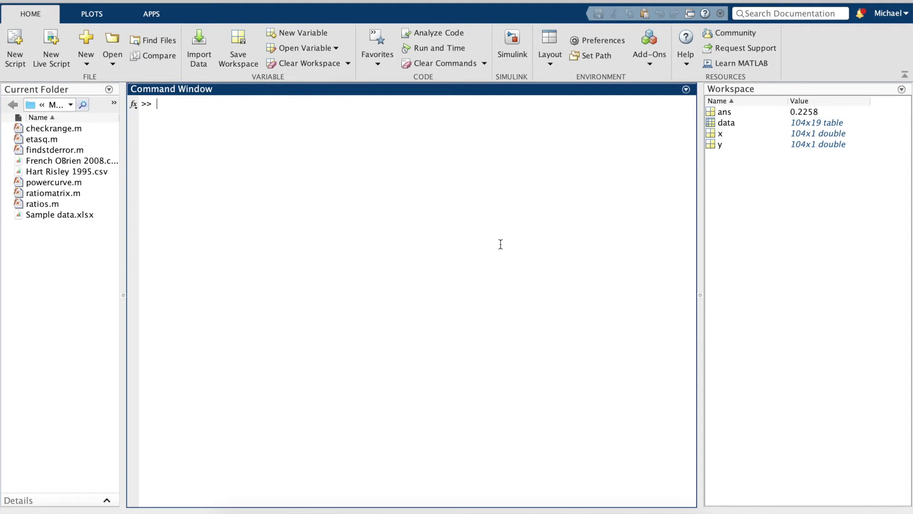
{"action": "type", "text": "sampsizepwr("}
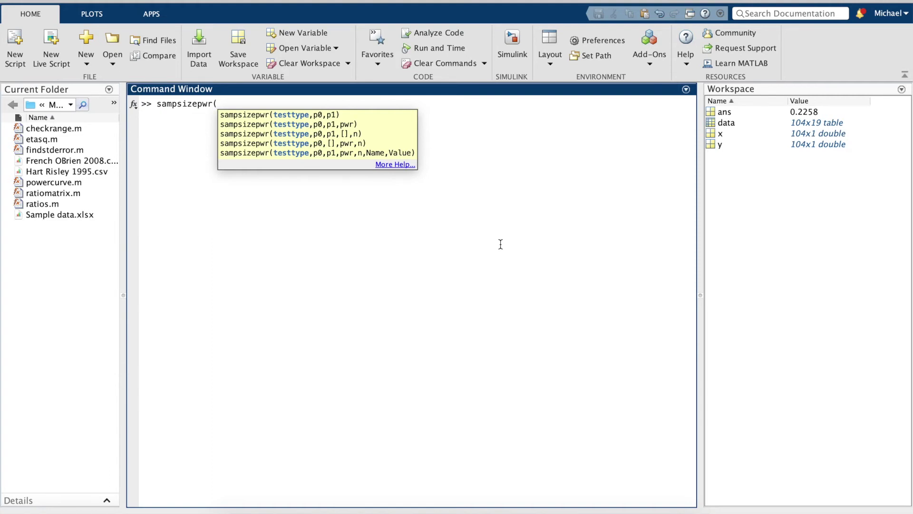
Run sampsizepwr('t2', [mean(x) std(x)], [mean(y) std(y)], [ ], 104), giving powers 0.0501 and 1.0000.
{"action": "type", "text": "'t2', [mean(x)"}
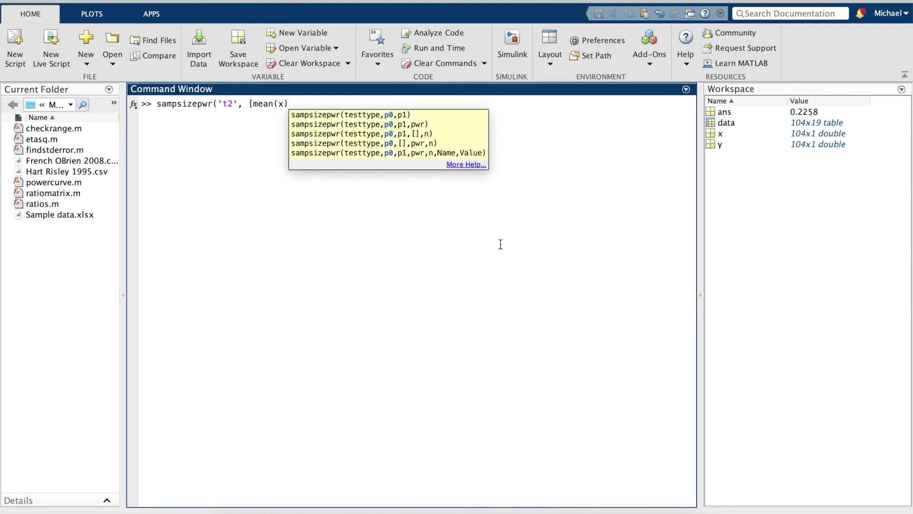
{"action": "type", "text": " std(x"}
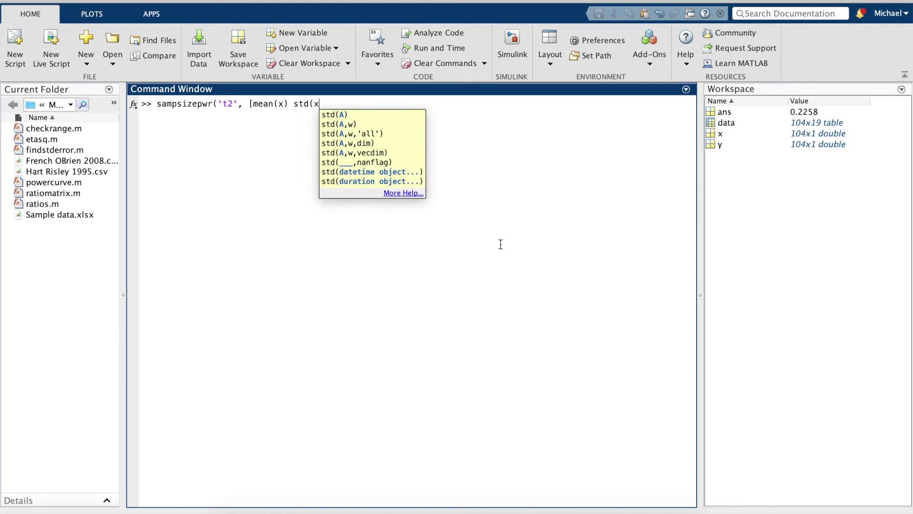
{"action": "type", "text": "0"}
{"action": "key", "text": "BackSpace"}
{"action": "type", "text": ")"}
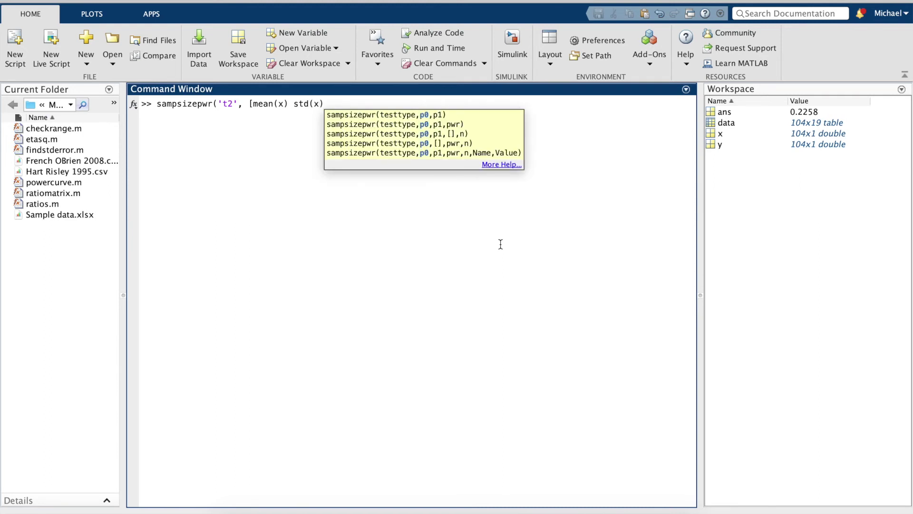
{"action": "type", "text": "], [mean(y) std"}
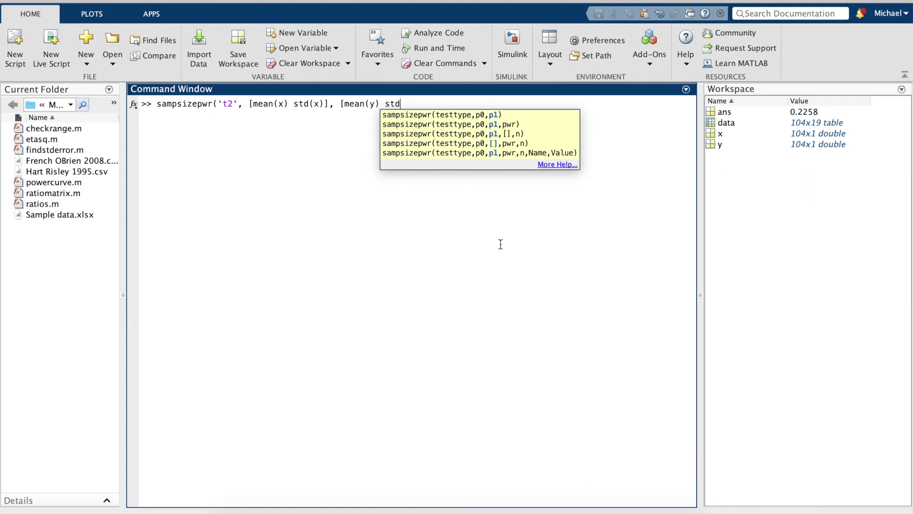
{"action": "type", "text": "(y)"}
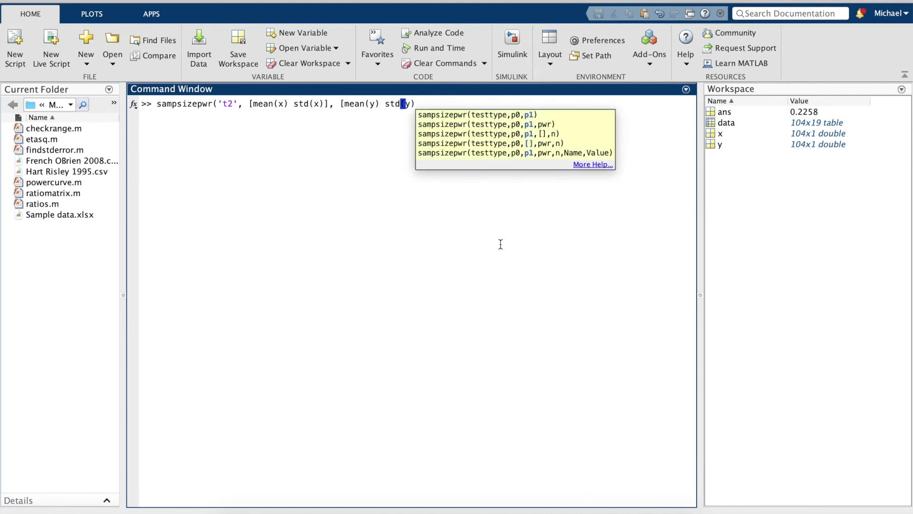
{"action": "type", "text": "],"}
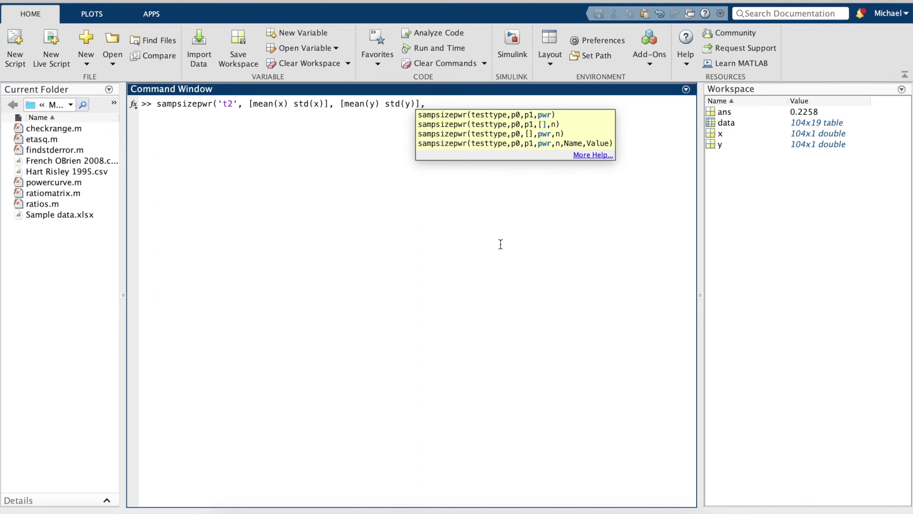
{"action": "type", "text": "[ ], "}
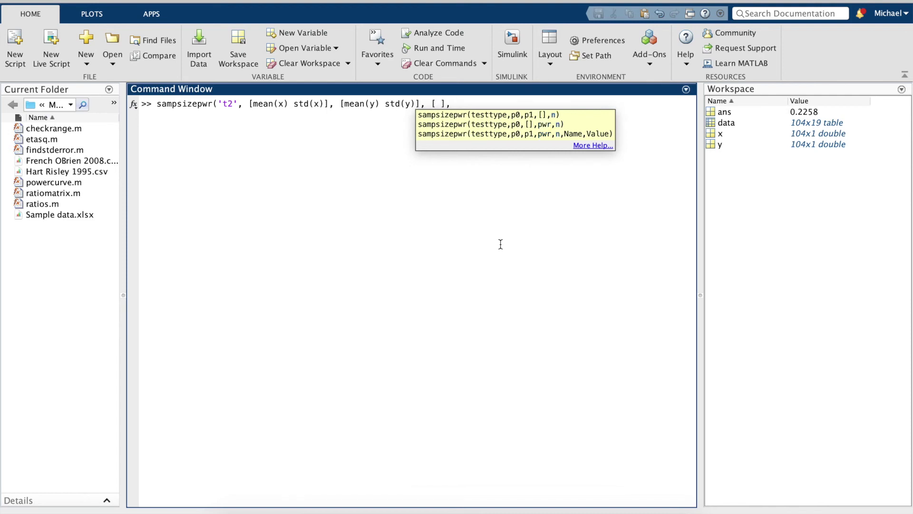
{"action": "type", "text": "104)"}
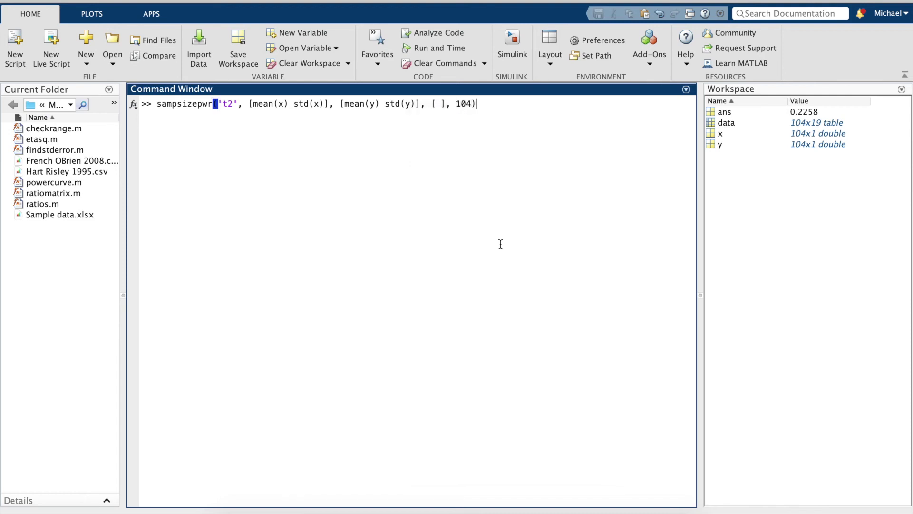
{"action": "key", "text": "Return"}
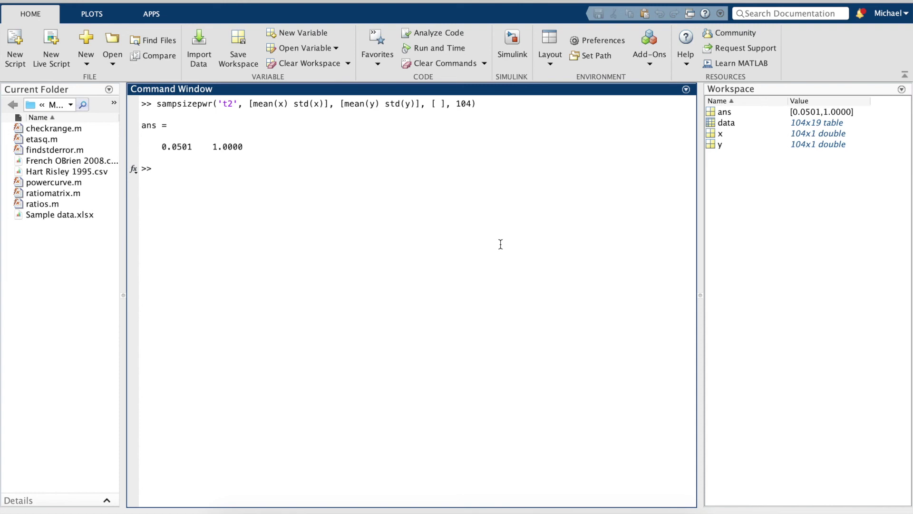
{"action": "key", "text": "Up"}
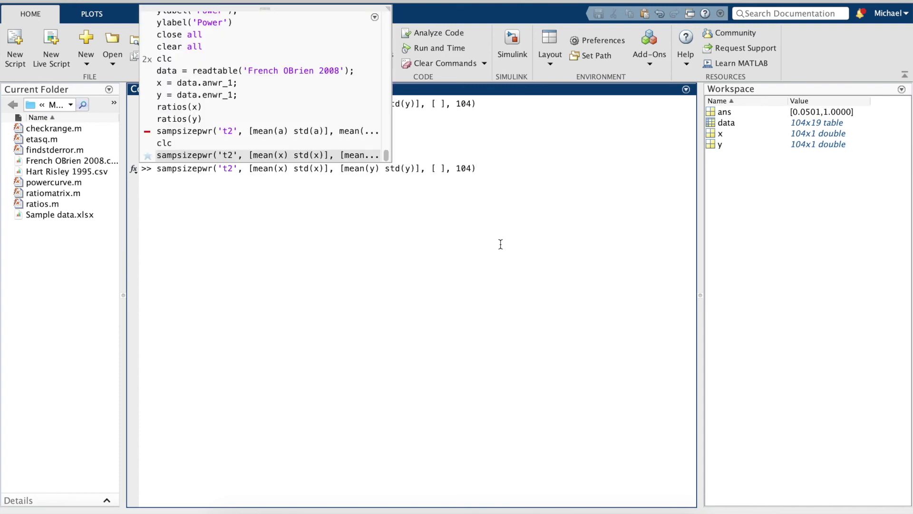
Rerun sampsizepwr with power 0.8 and an empty sample size, giving sample sizes 1154647 and 5.
{"action": "double_click", "coordinate": [467, 169]}
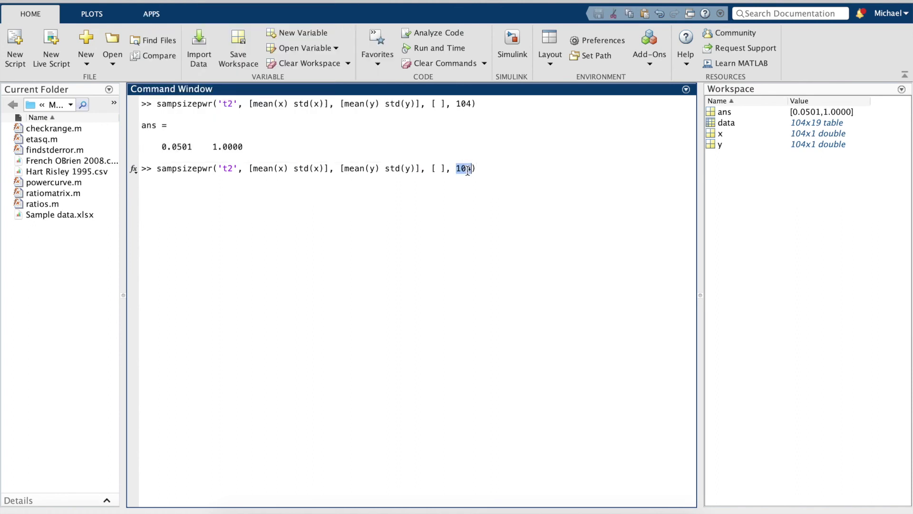
{"action": "key", "text": "BackSpace"}
{"action": "key", "text": "BackSpace"}
{"action": "key", "text": "BackSpace"}
{"action": "key", "text": "BackSpace"}
{"action": "key", "text": "BackSpace"}
{"action": "key", "text": "BackSpace"}
{"action": "type", "text": "0.8, []"}
{"action": "key", "text": "Return"}
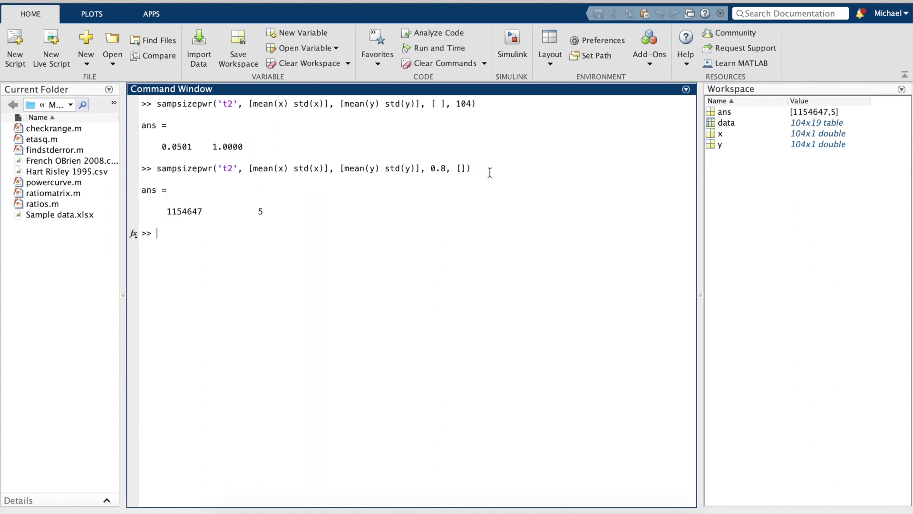